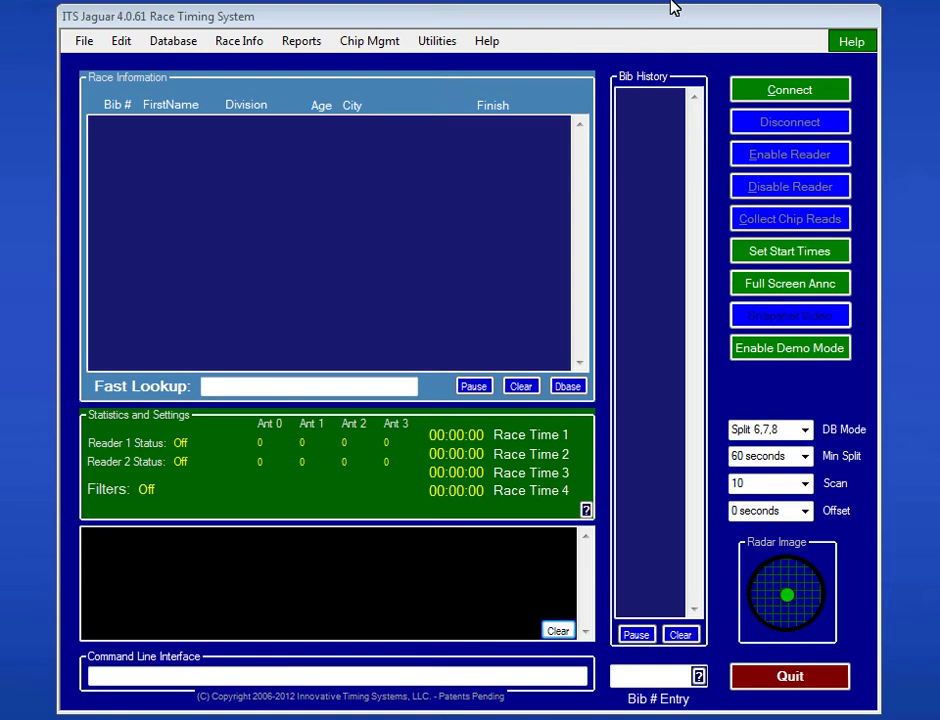
Open Edit > Default Settings, centre the dialog, and show its Network tab.
{"action": "left_click", "coordinate": [121, 44]}
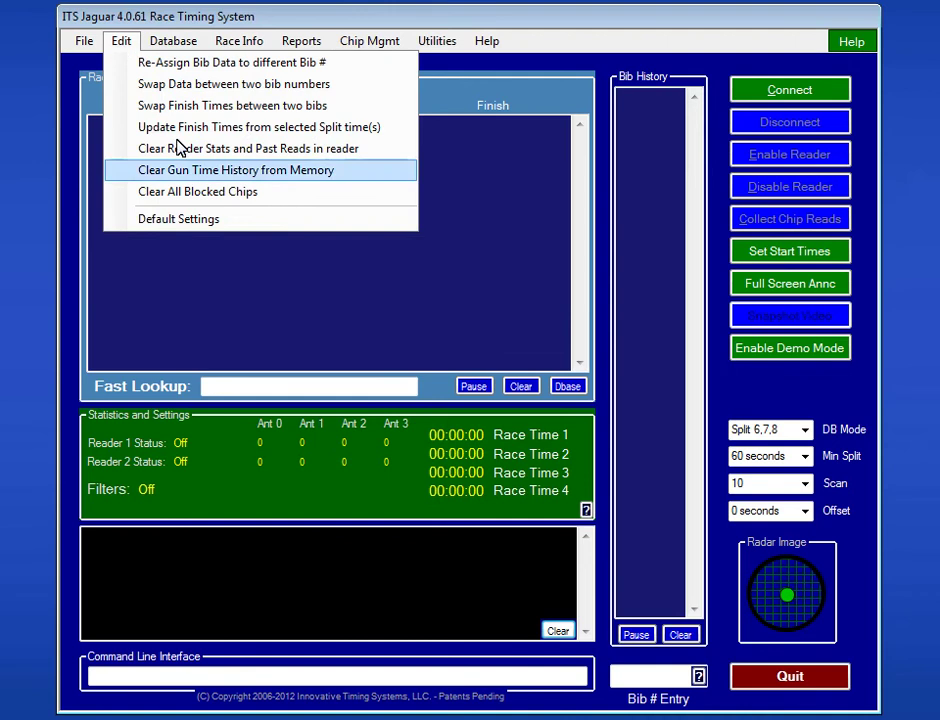
{"action": "left_click", "coordinate": [218, 220]}
{"action": "left_click_drag", "start_coordinate": [495, 36], "coordinate": [679, 59]}
{"action": "left_click", "coordinate": [428, 93]}
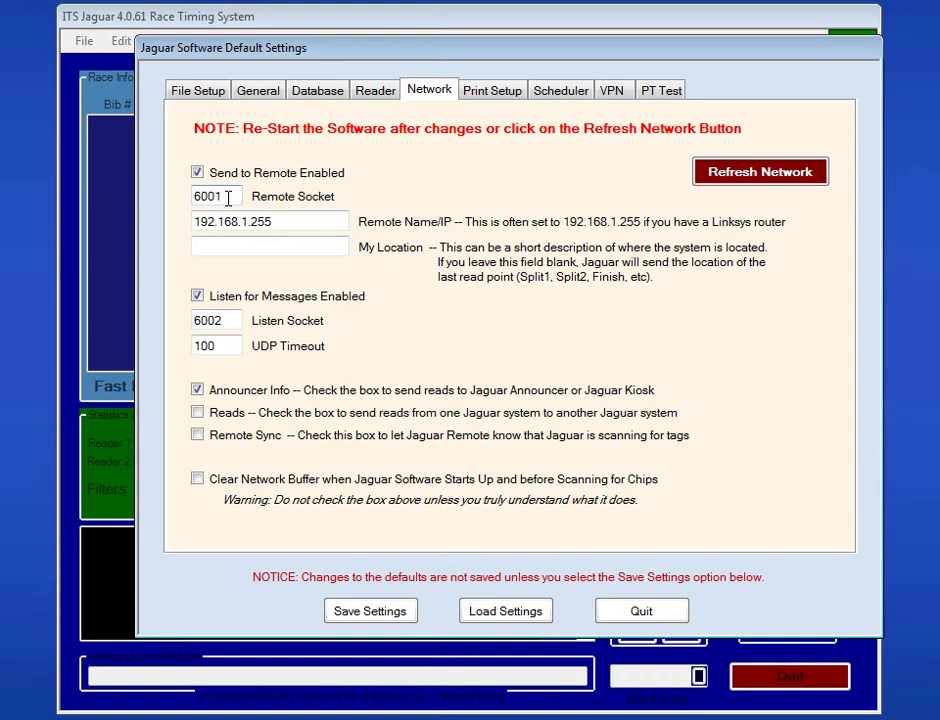
{"action": "left_click", "coordinate": [278, 221]}
Rewrite the Remote Name/IP's last octet so it reads 192.168.1.255.
{"action": "left_click", "coordinate": [293, 220]}
{"action": "key", "text": "BackSpace"}
{"action": "key", "text": "BackSpace"}
{"action": "key", "text": "BackSpace"}
{"action": "type", "text": "101"}
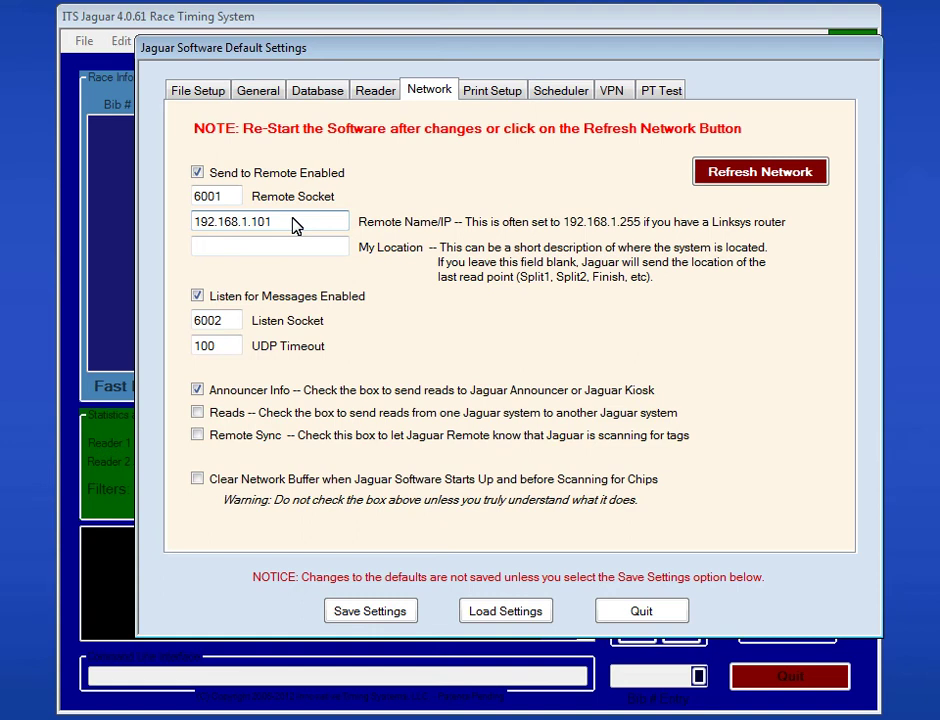
{"action": "key", "text": "BackSpace"}
{"action": "key", "text": "BackSpace"}
{"action": "key", "text": "BackSpace"}
{"action": "type", "text": "255"}
{"action": "left_click", "coordinate": [199, 297]}
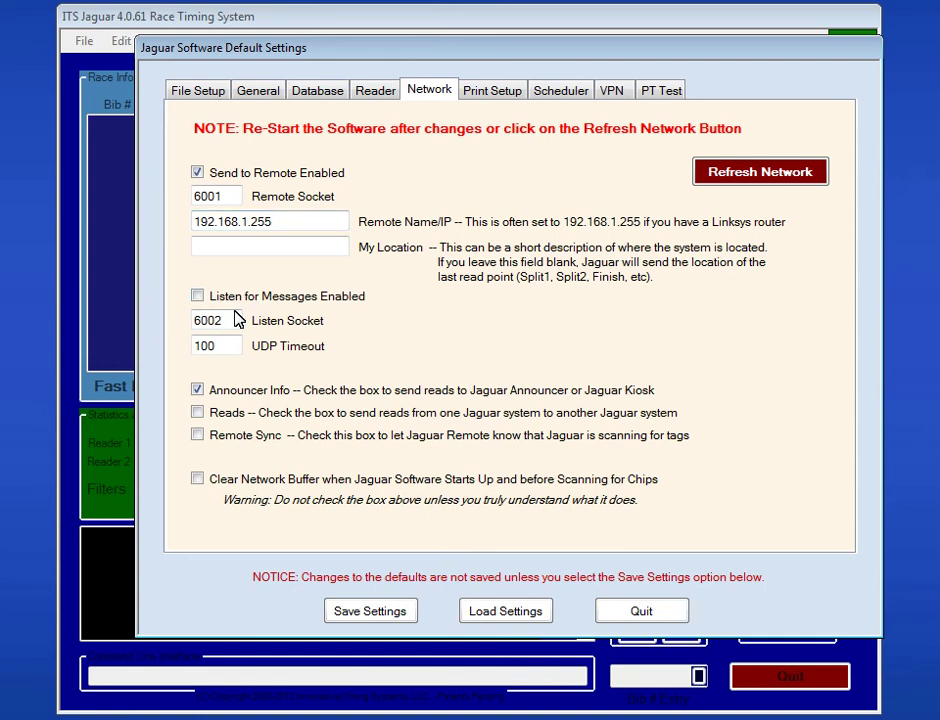
{"action": "left_click", "coordinate": [197, 296]}
{"action": "left_click", "coordinate": [225, 310]}
Disable Listen for Messages Enabled and enable sending Reads to another Jaguar system.
{"action": "left_click", "coordinate": [199, 297]}
{"action": "left_click", "coordinate": [198, 413]}
Check Remote Sync on the Network tab.
{"action": "left_click", "coordinate": [219, 446]}
Uncheck Remote Sync and Reads so only Announcer Info stays checked.
{"action": "left_click", "coordinate": [198, 436]}
{"action": "left_click", "coordinate": [202, 416]}
Edit the Remote Name/IP's last digits, finishing with 255 typed after 192.168.1.
{"action": "left_click", "coordinate": [277, 222]}
{"action": "key", "text": "BackSpace"}
{"action": "key", "text": "BackSpace"}
{"action": "key", "text": "BackSpace"}
{"action": "type", "text": "156"}
{"action": "key", "text": "BackSpace"}
{"action": "key", "text": "BackSpace"}
{"action": "key", "text": "BackSpace"}
{"action": "type", "text": "255"}
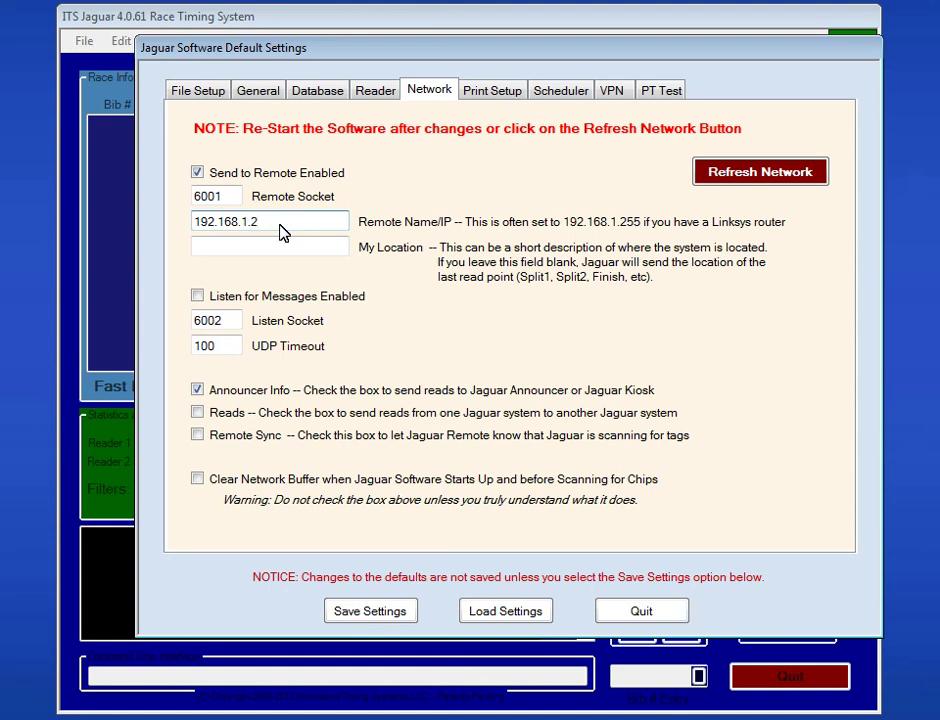